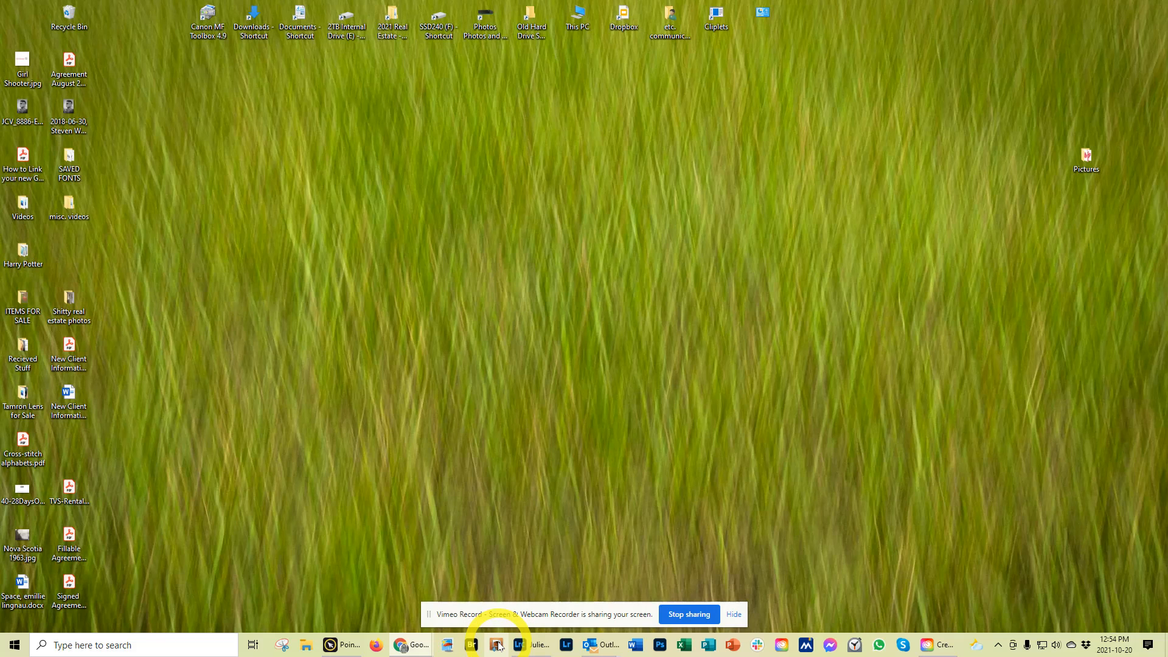
Open Adobe Bridge Photo Downloader, view its standard dialog, and return to the advanced dialog.
click(497, 646)
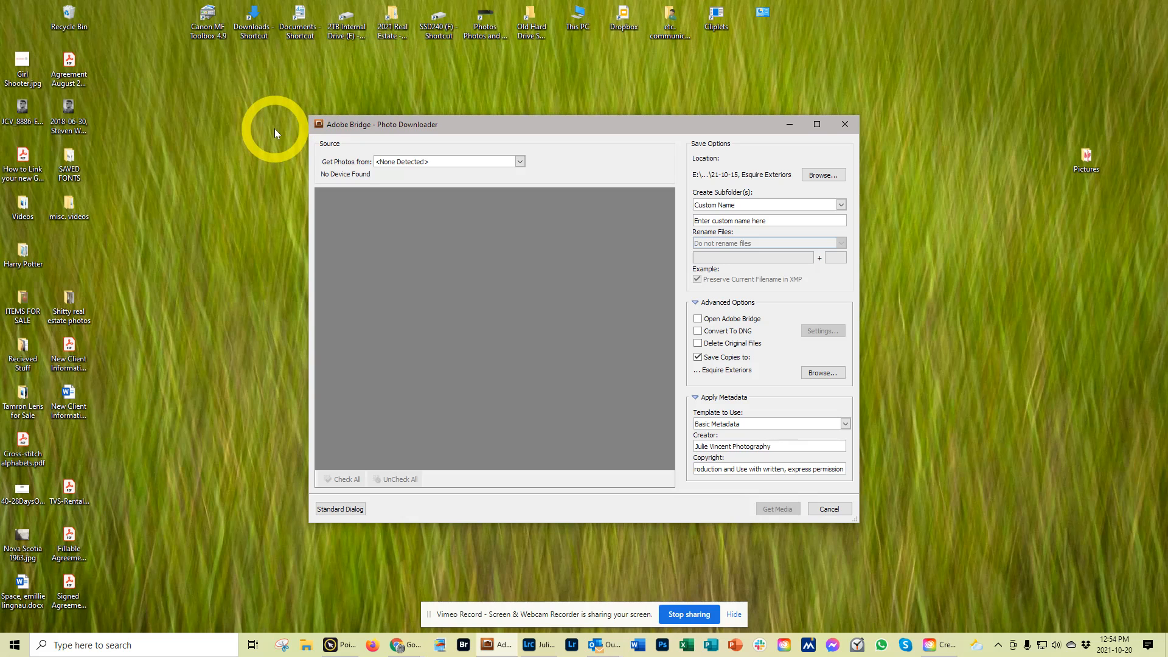
click(349, 514)
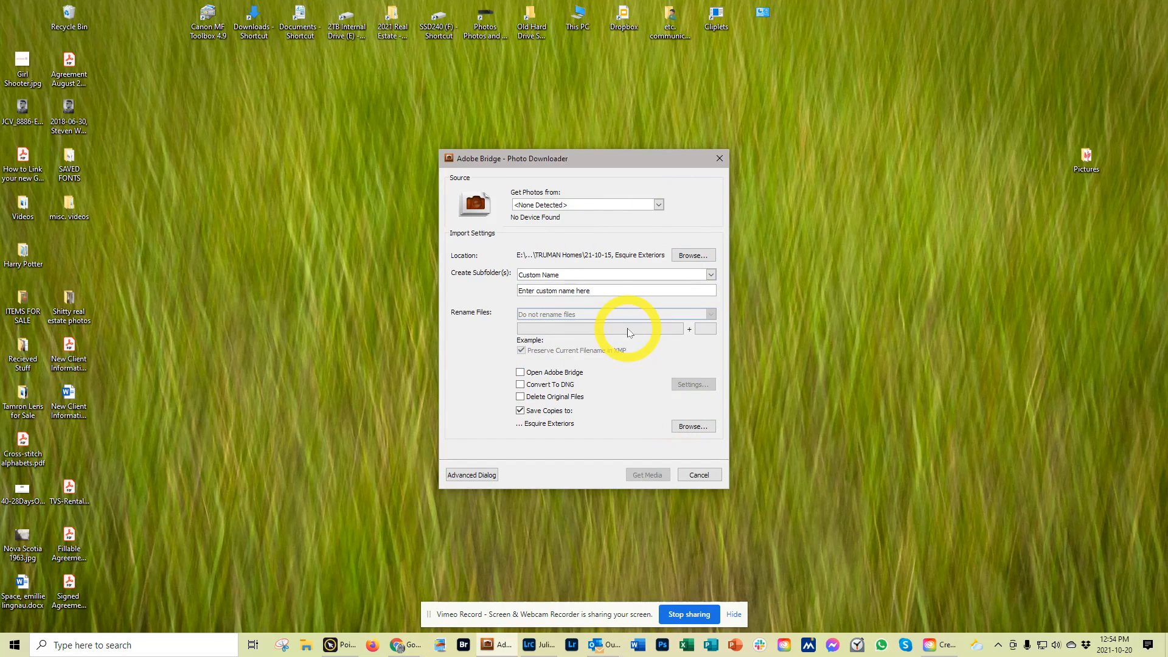
click(473, 476)
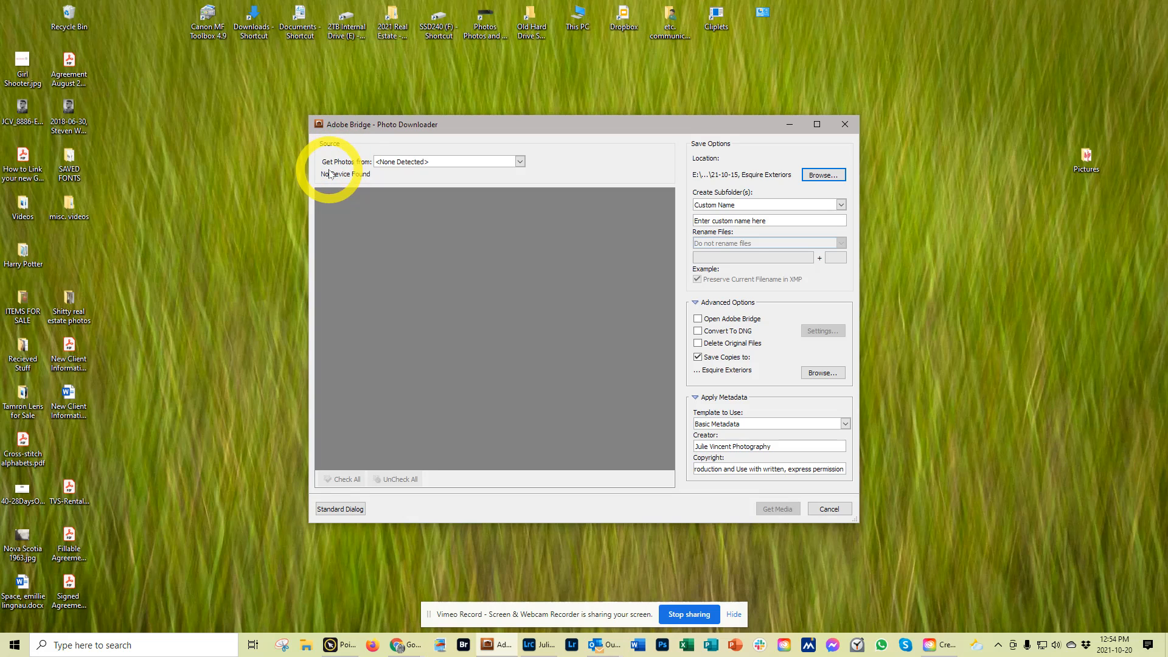
Refresh the device list and choose the EOS_DIGITAL memory card as the source for getting photos.
click(441, 163)
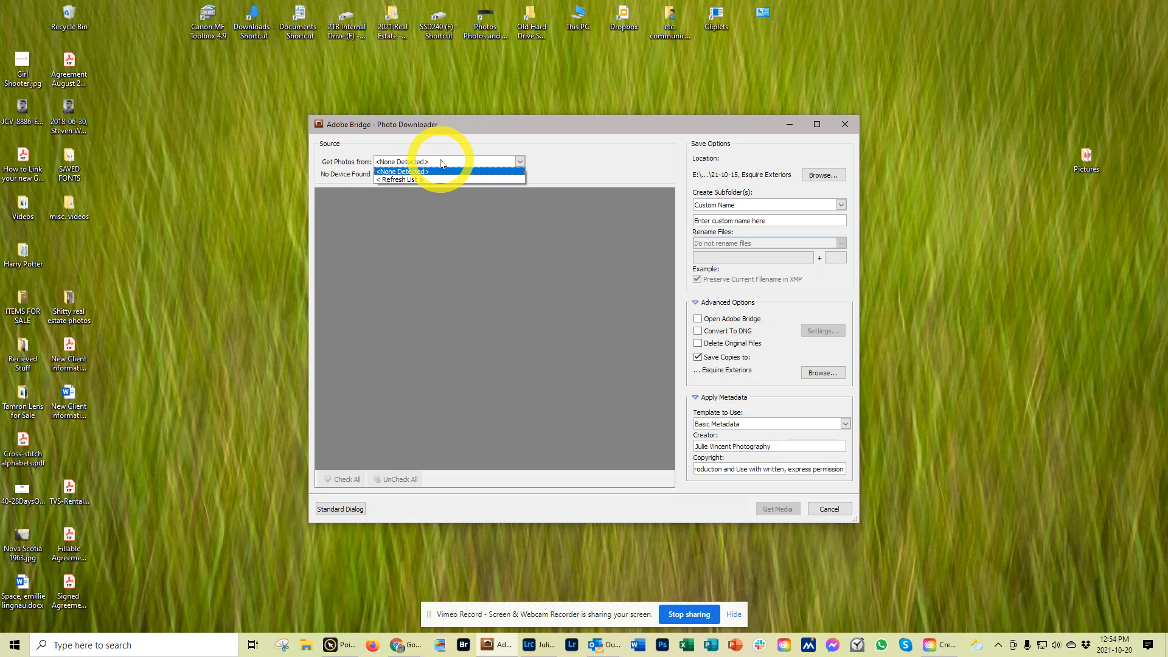
click(414, 181)
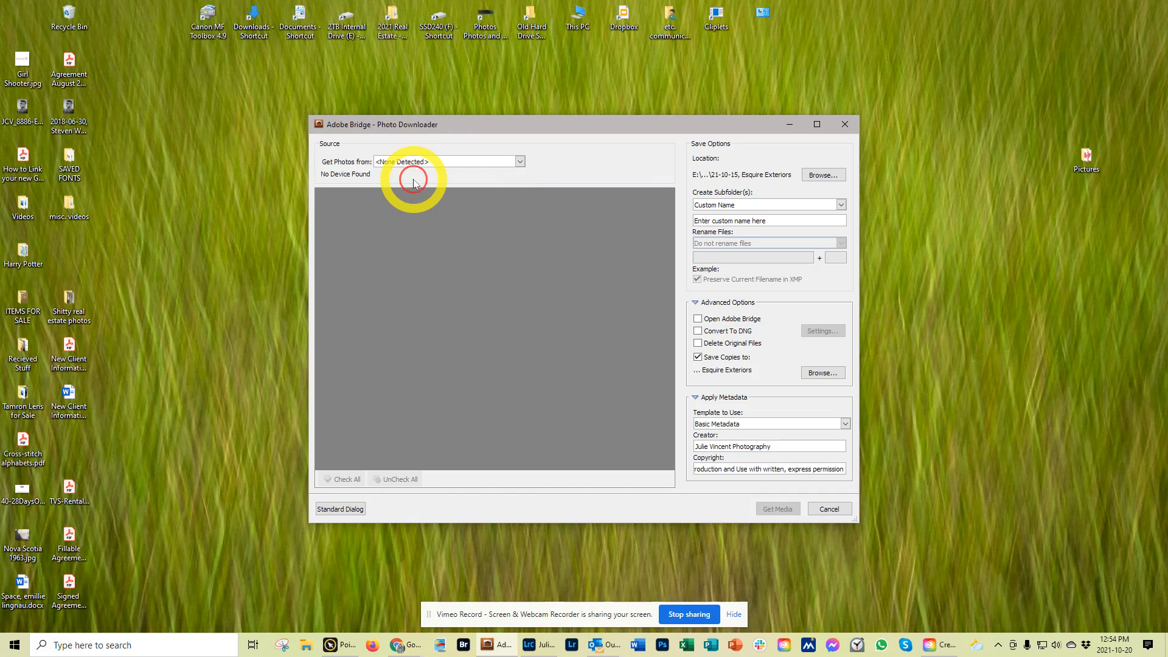
click(512, 160)
click(457, 162)
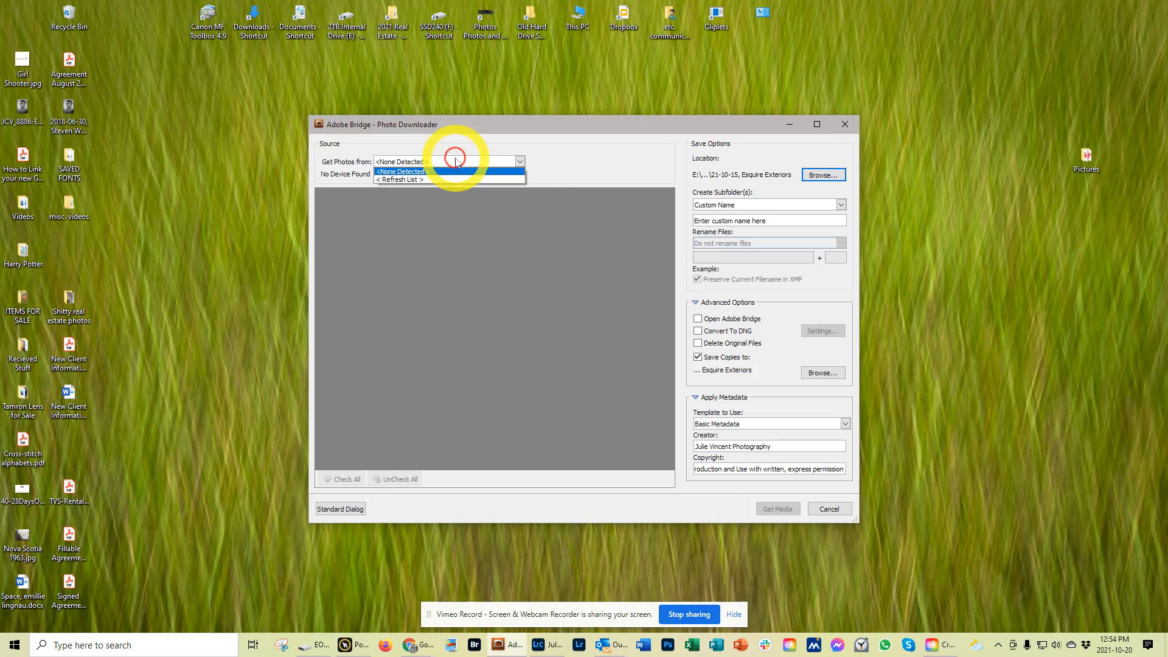
click(423, 180)
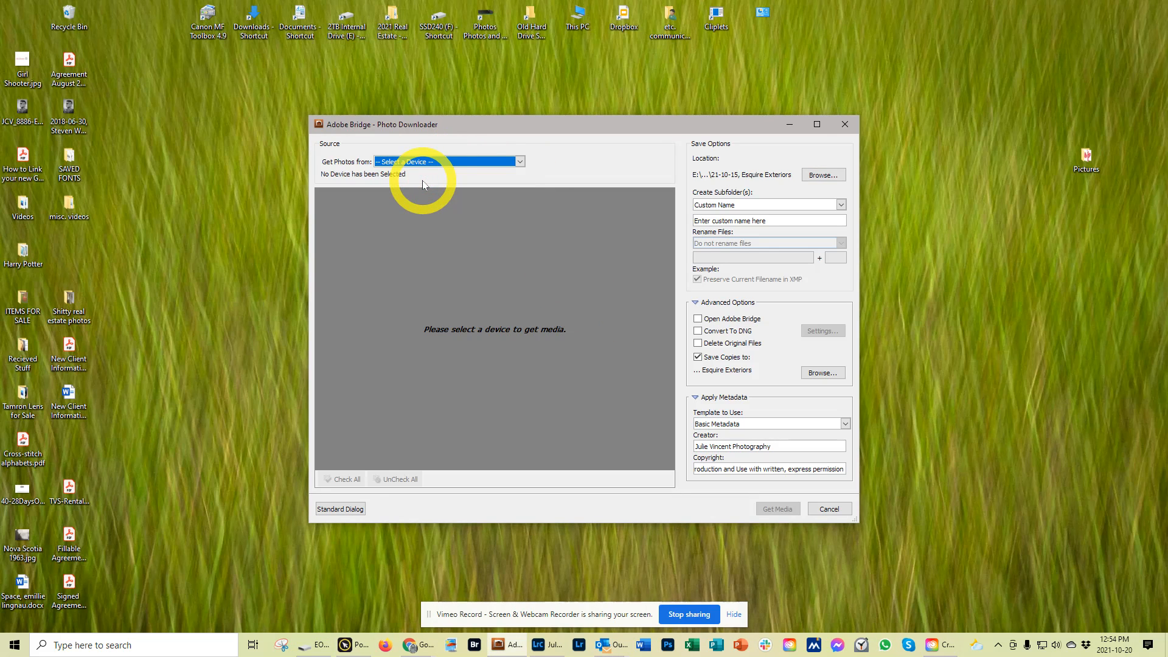
click(433, 163)
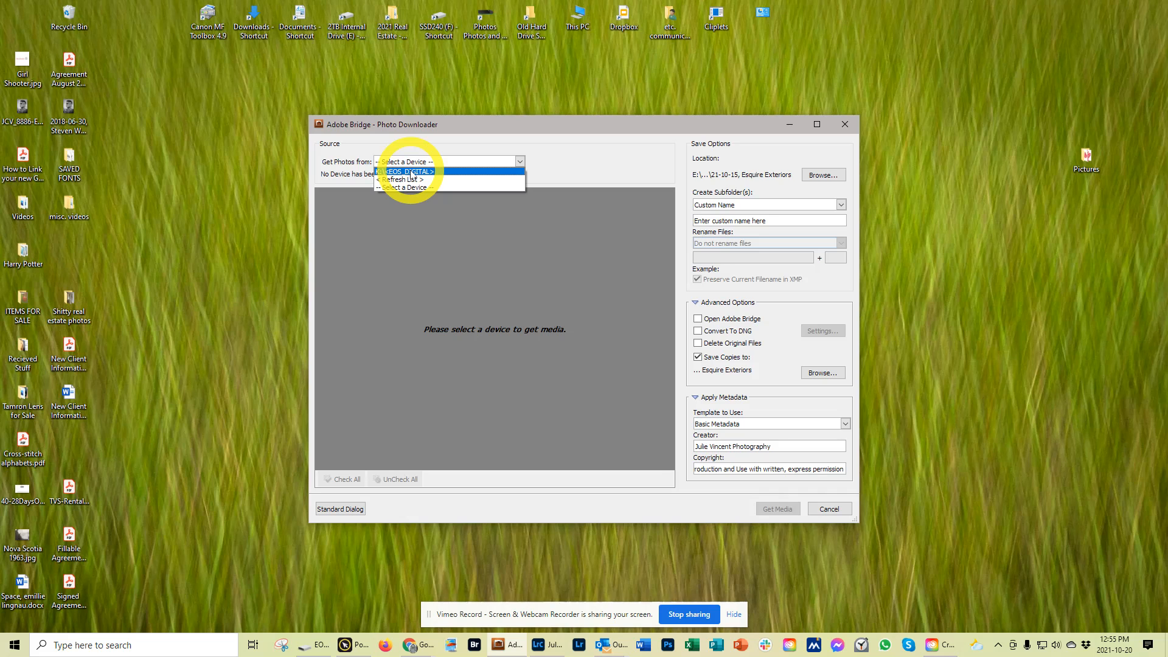
click(412, 173)
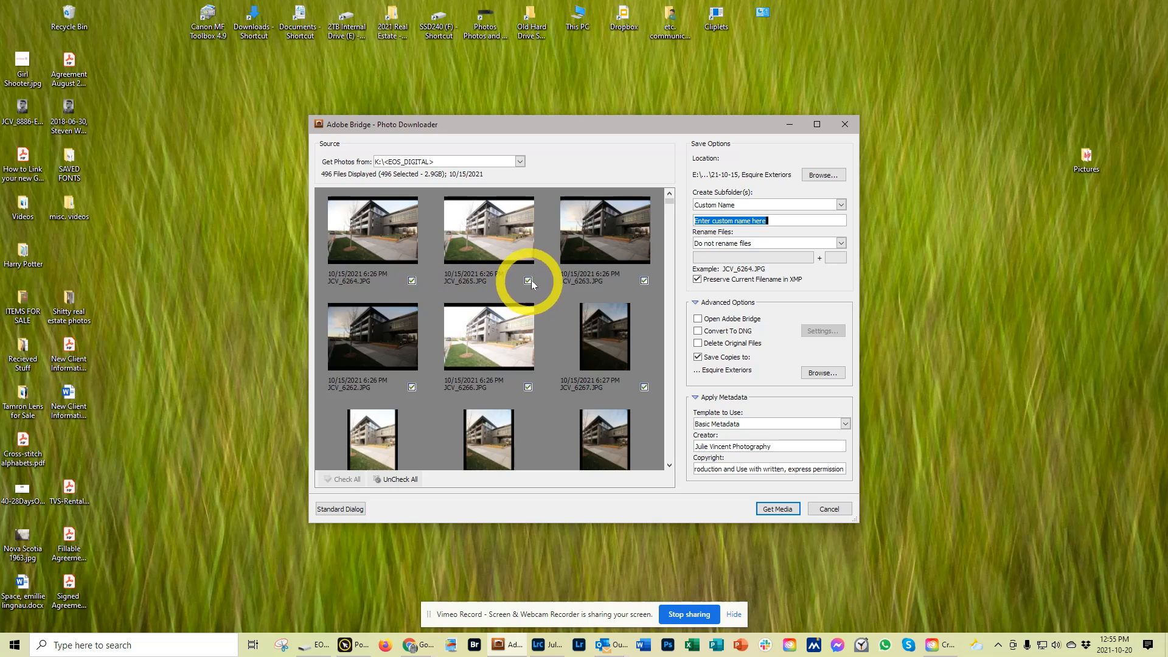
Uncheck all photos on the card and check only five for import, including JCV_6265.JPG and JCV_6290.JPG.
click(400, 480)
click(473, 241)
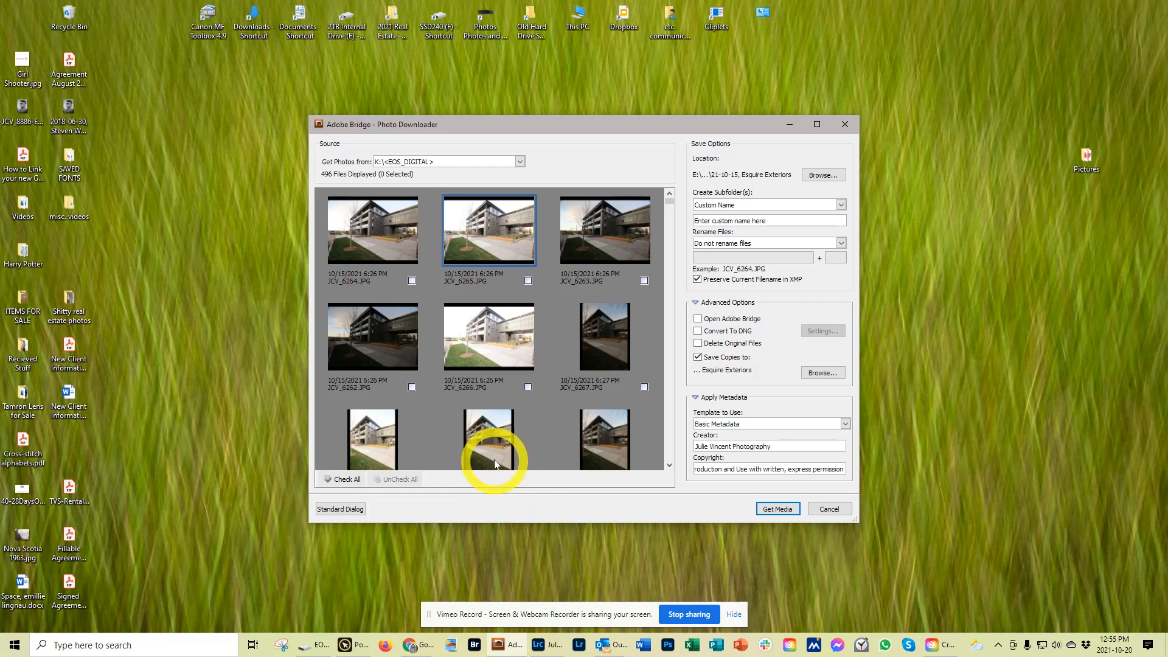
scroll(545, 329, down, 3)
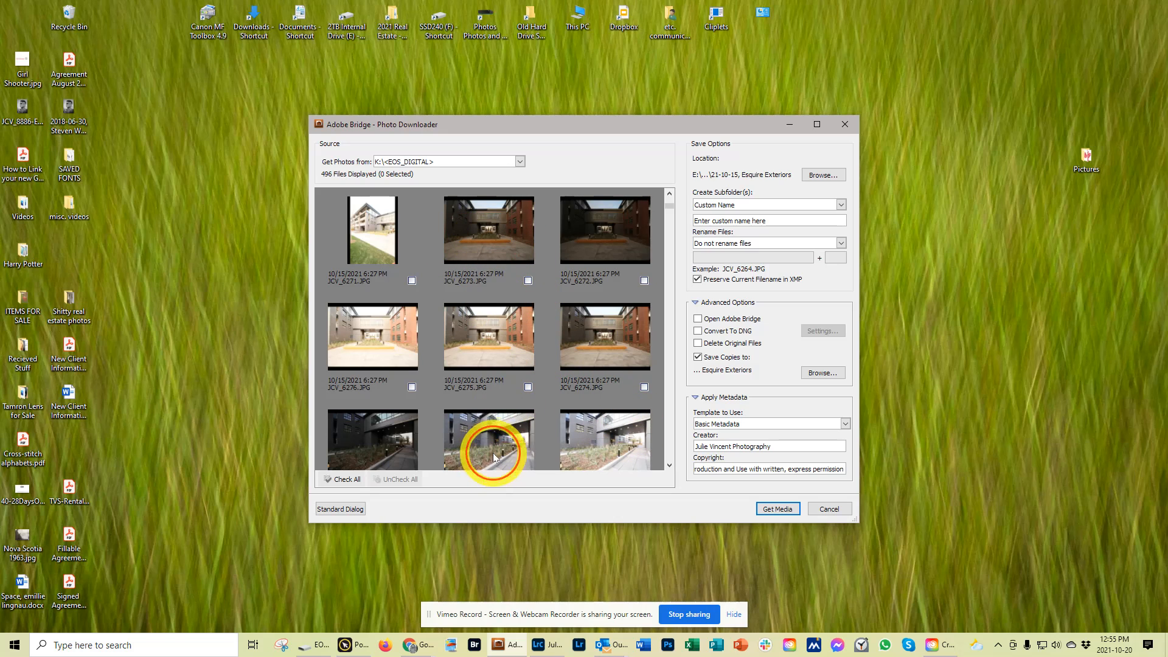
scroll(535, 337, down, 4)
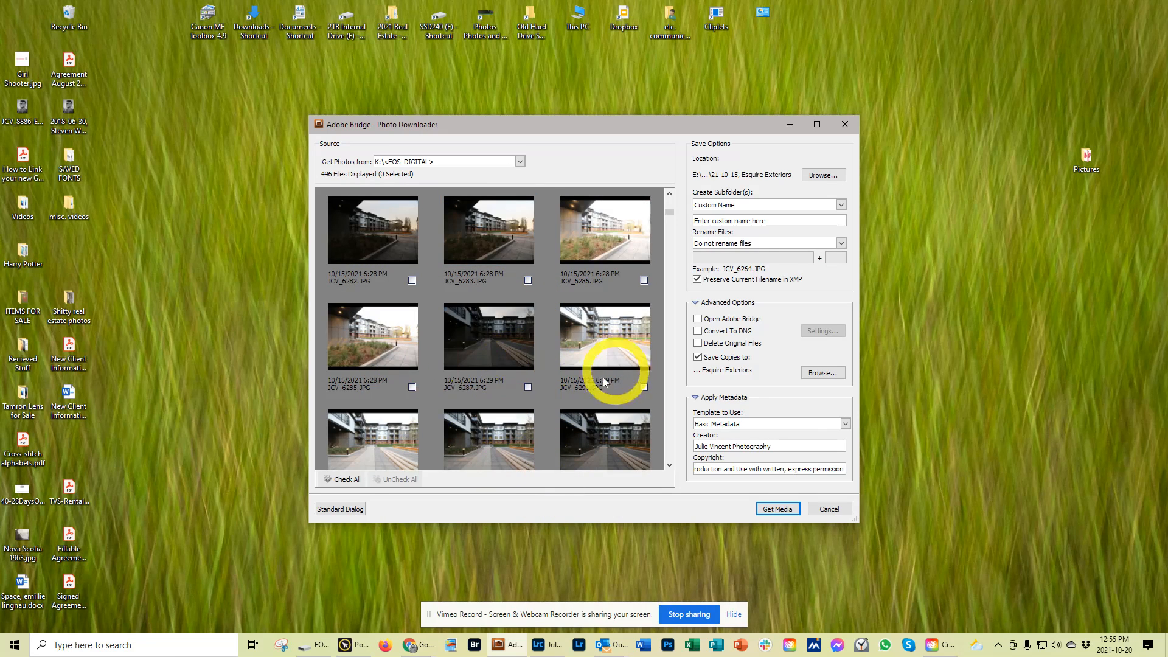
click(365, 437)
scroll(413, 437, down, 2)
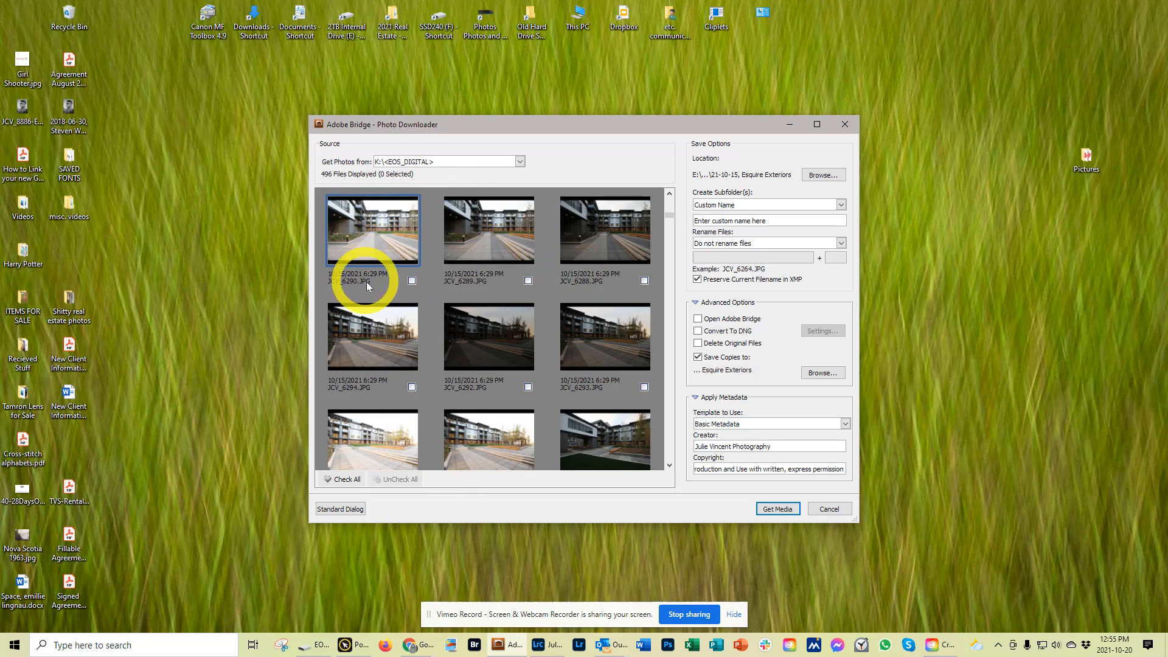
click(411, 280)
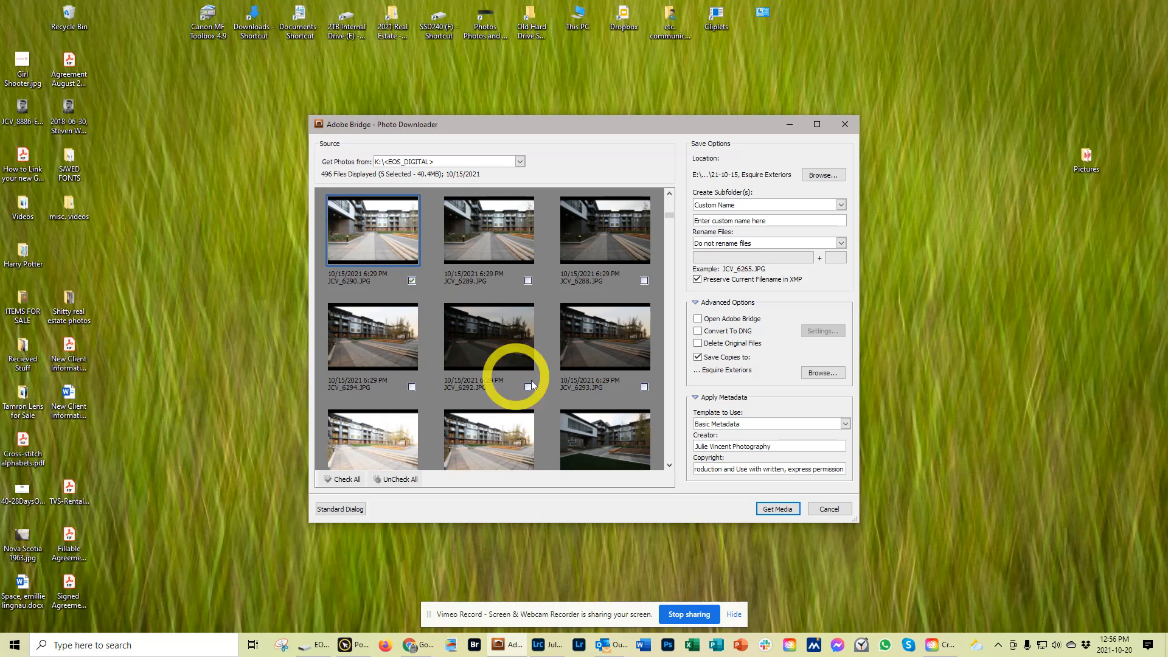
drag(669, 215, 672, 196)
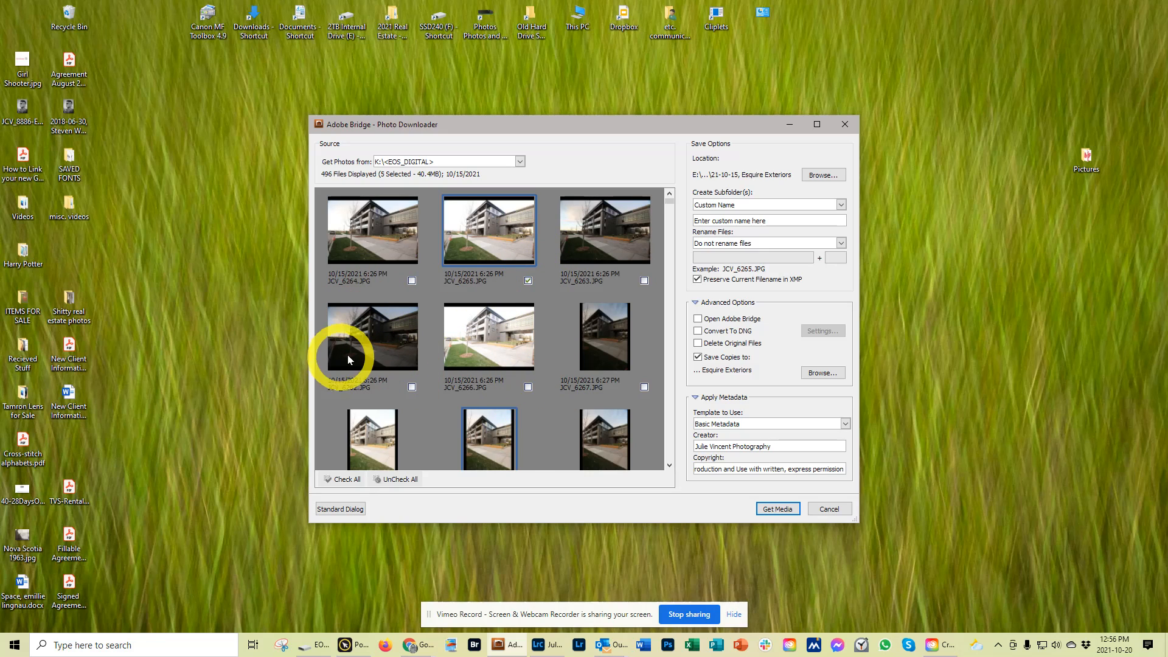
Browse for the save location and create a folder named Demo inside 2021 Real Estate on the E: drive.
click(828, 175)
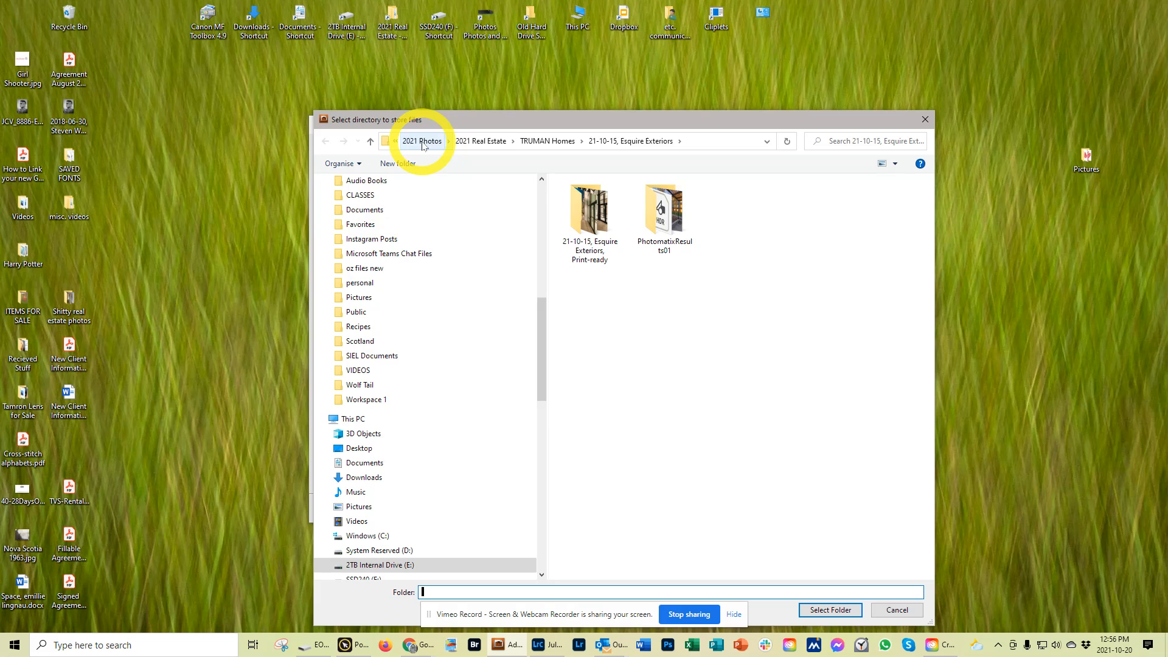
click(477, 141)
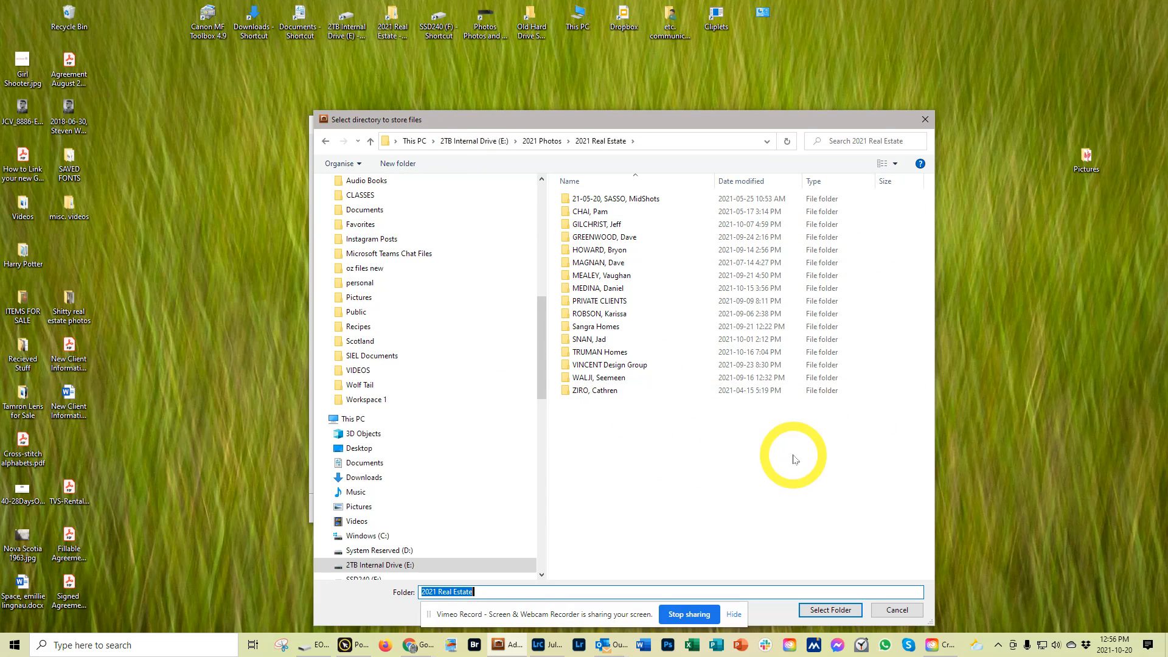
click(398, 163)
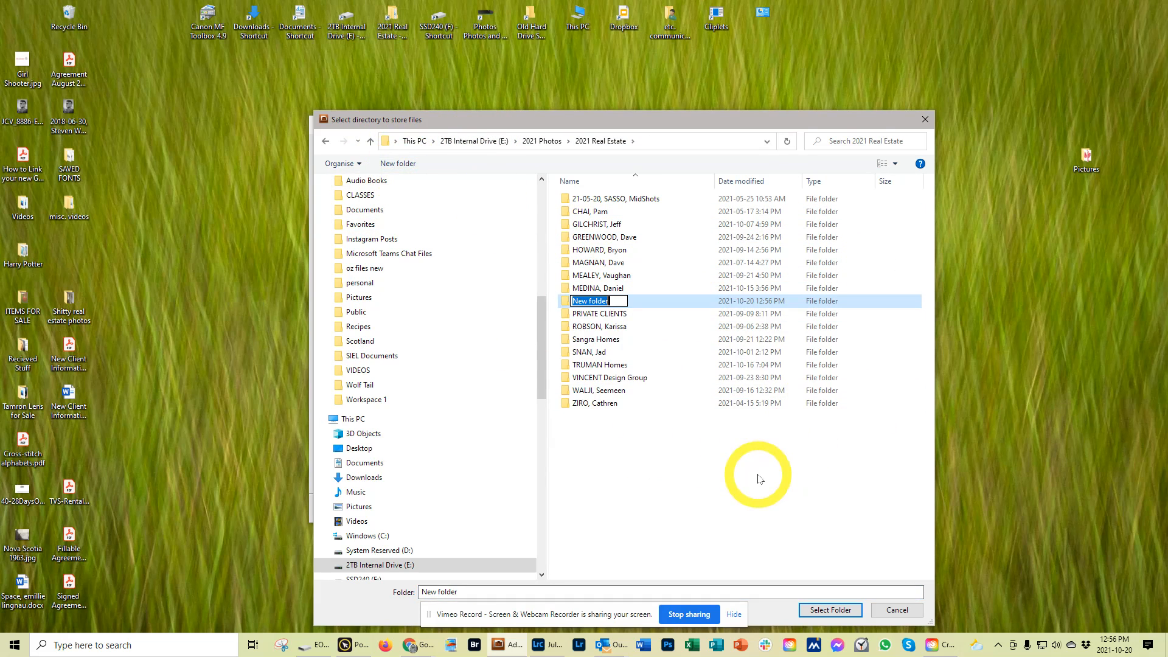
text(Demo)
click(758, 479)
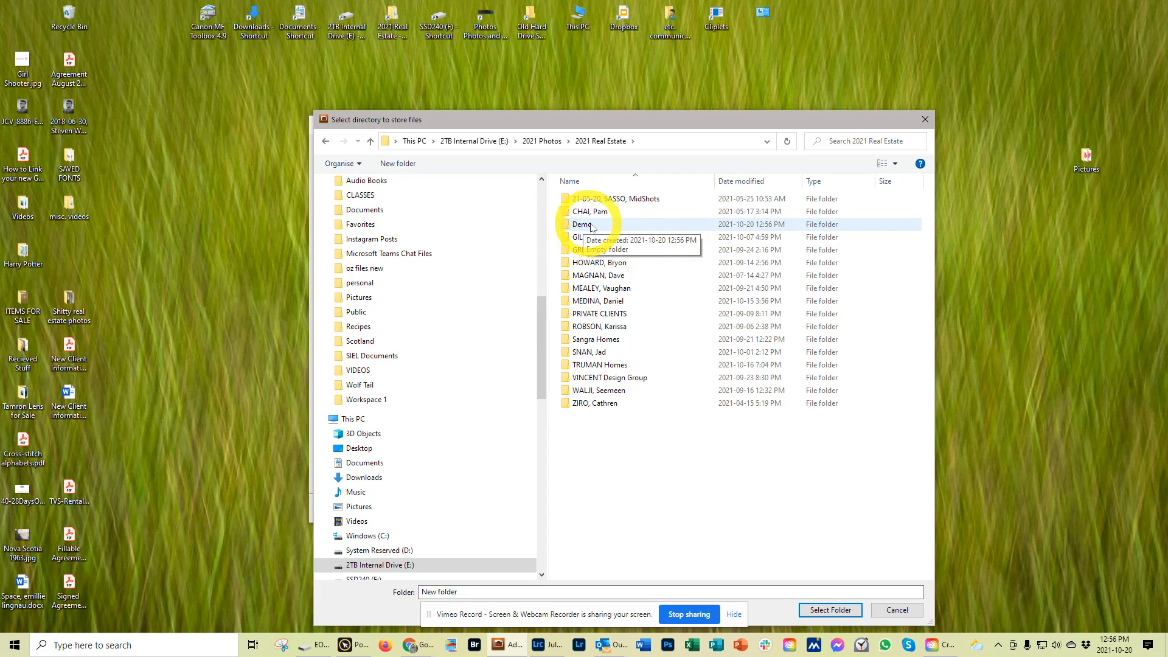
Copy the new Demo folder in 2021 Real Estate to the clipboard.
click(610, 228)
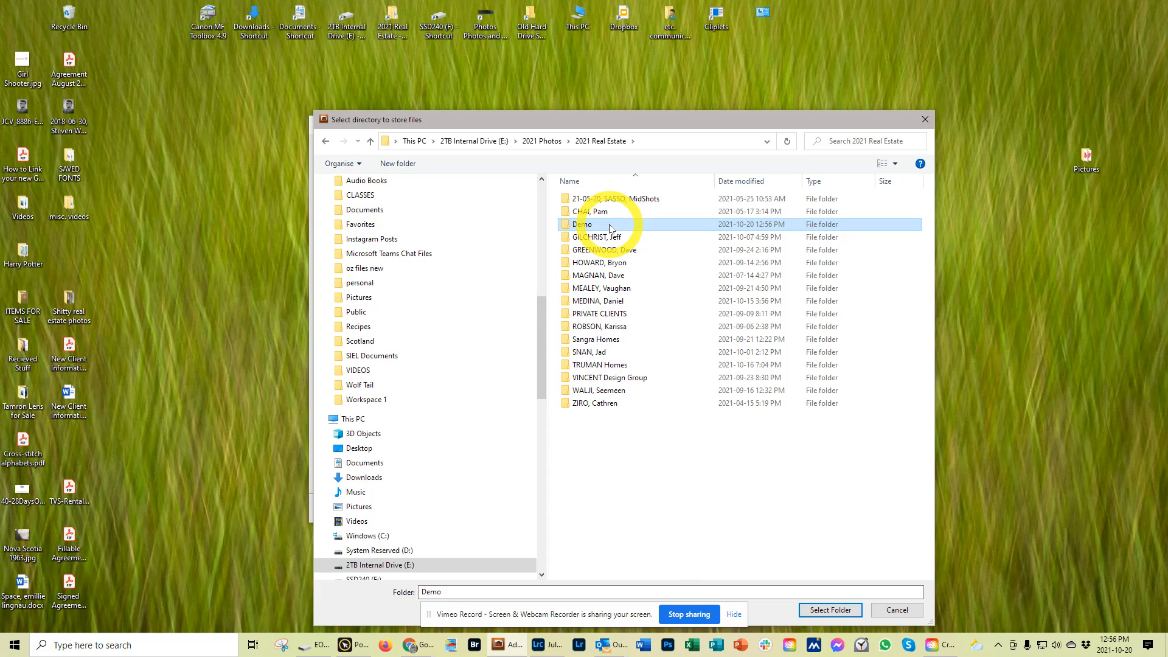
right_click(610, 227)
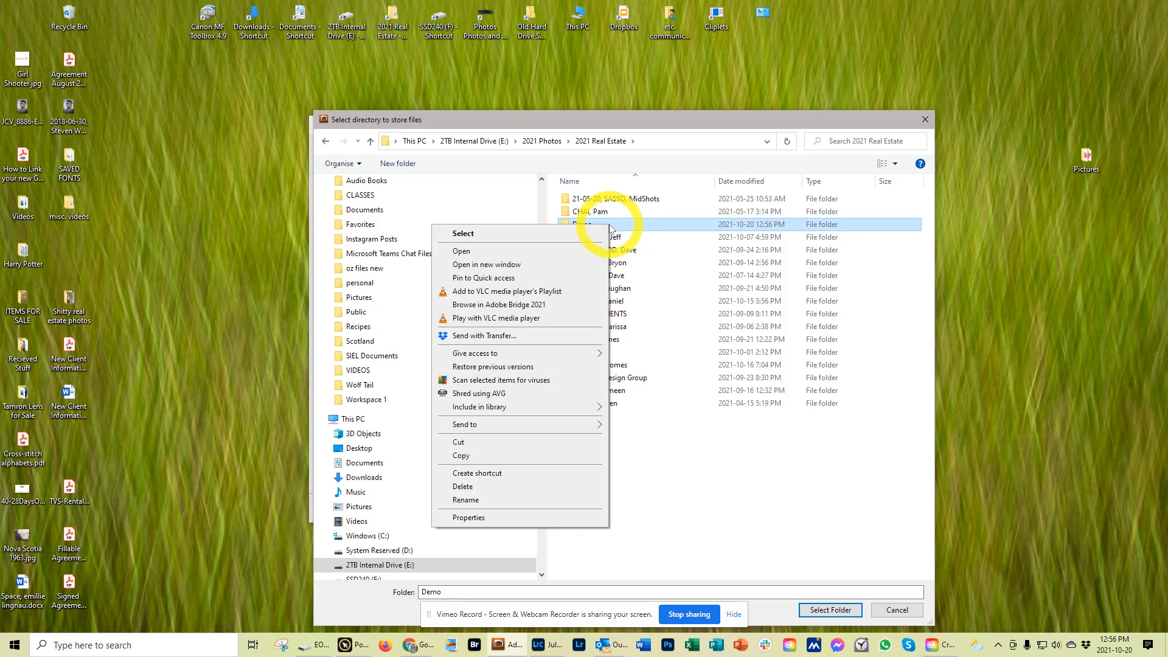
click(466, 457)
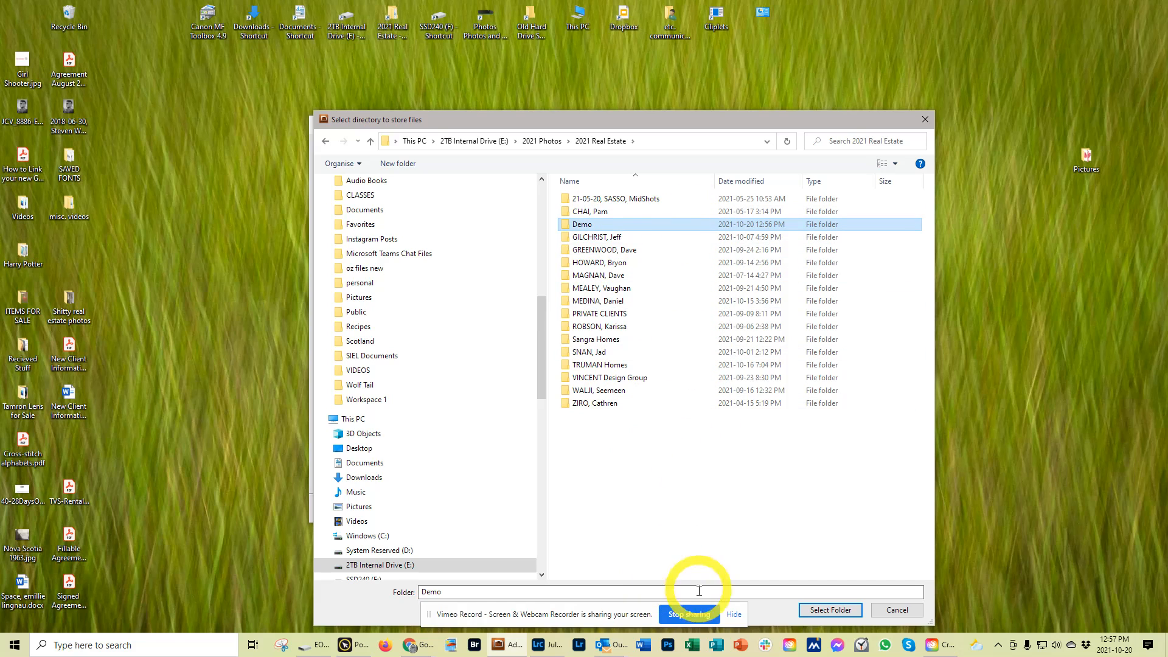
right_click(660, 225)
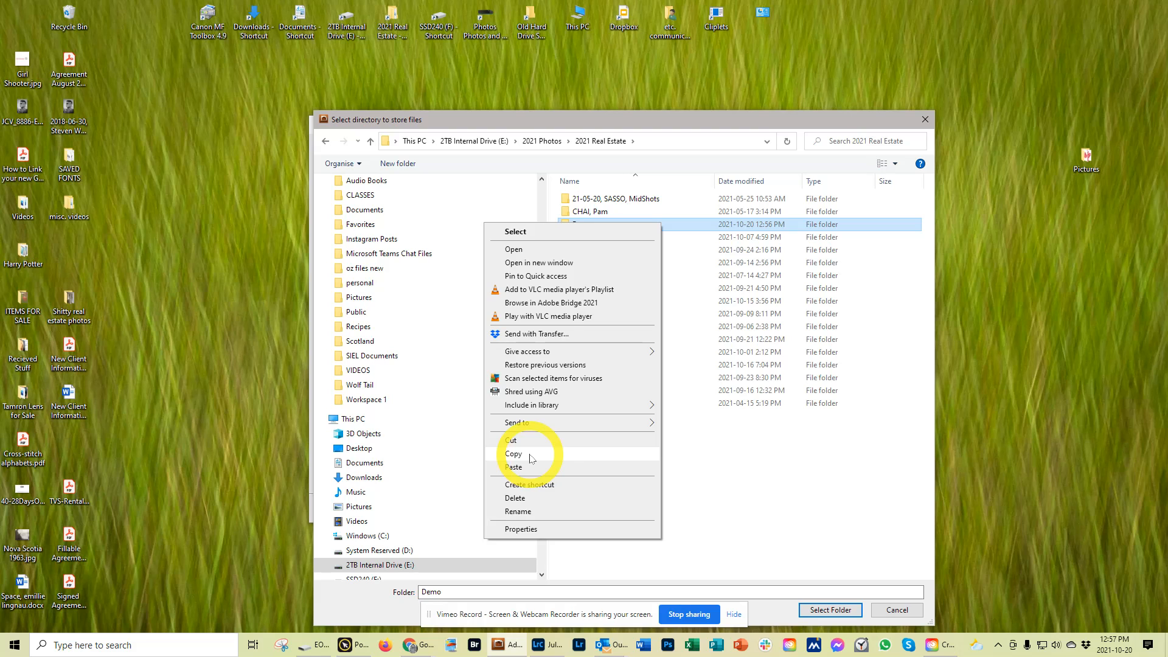
click(738, 509)
click(582, 226)
click(582, 227)
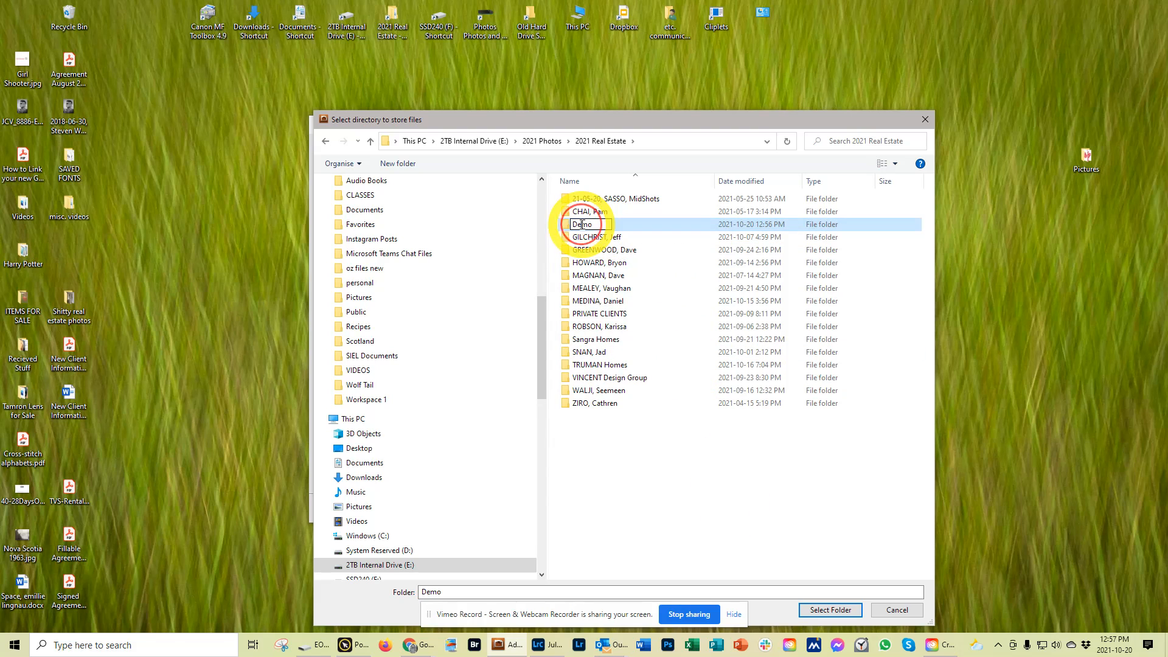
drag(595, 225, 575, 226)
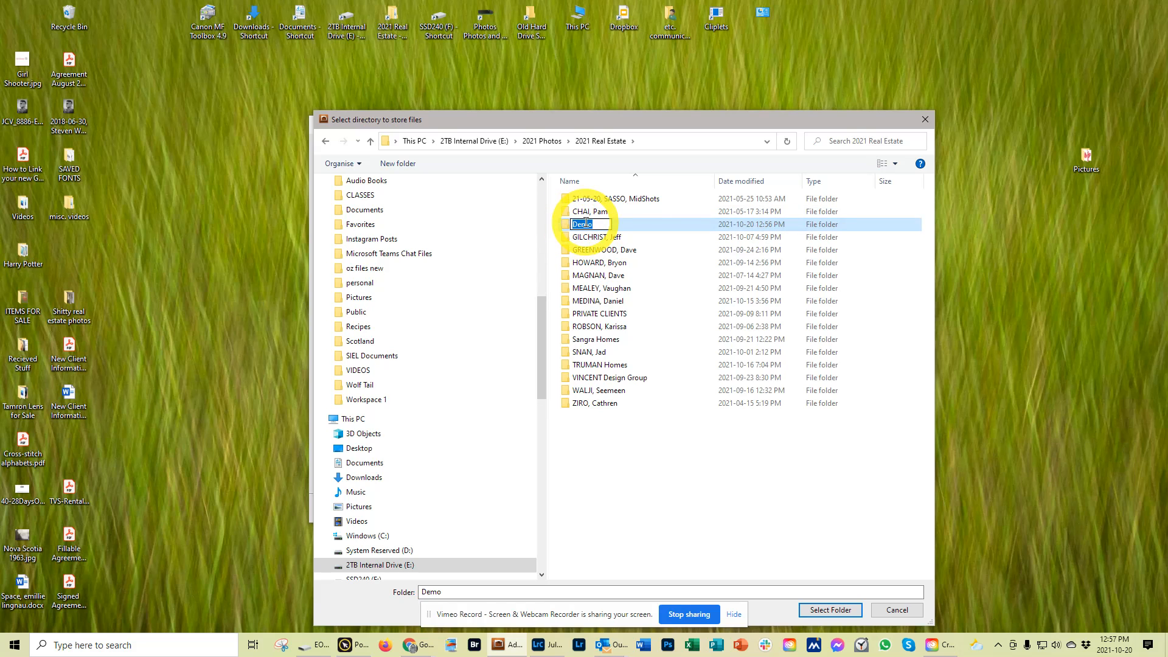
click(669, 223)
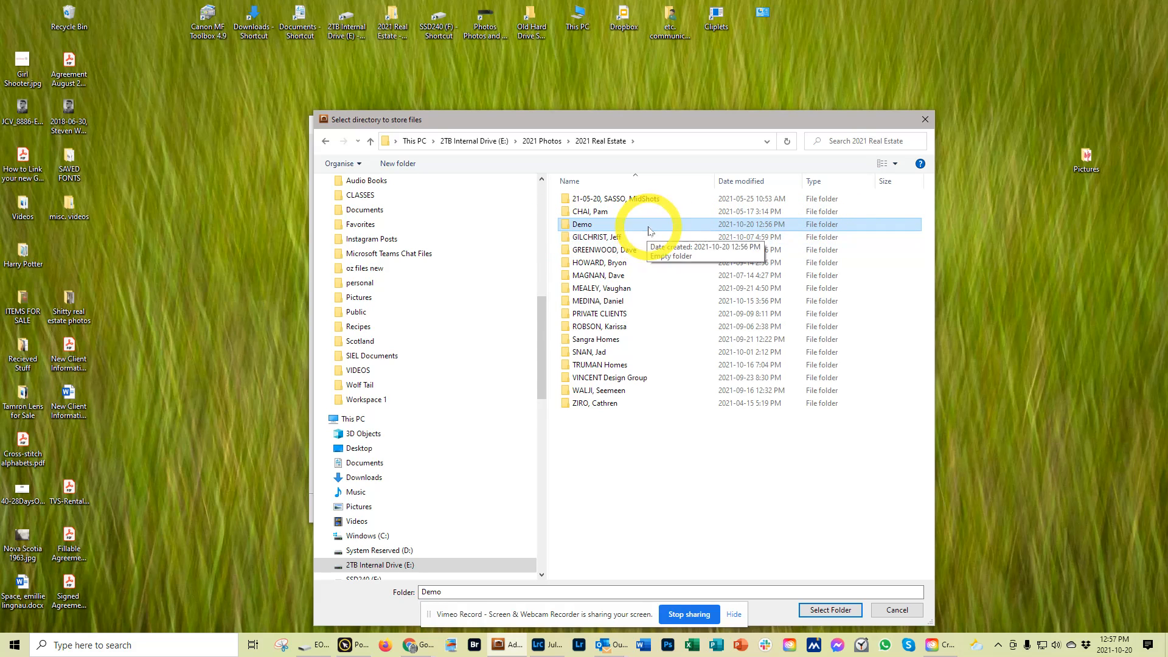
right_click(649, 229)
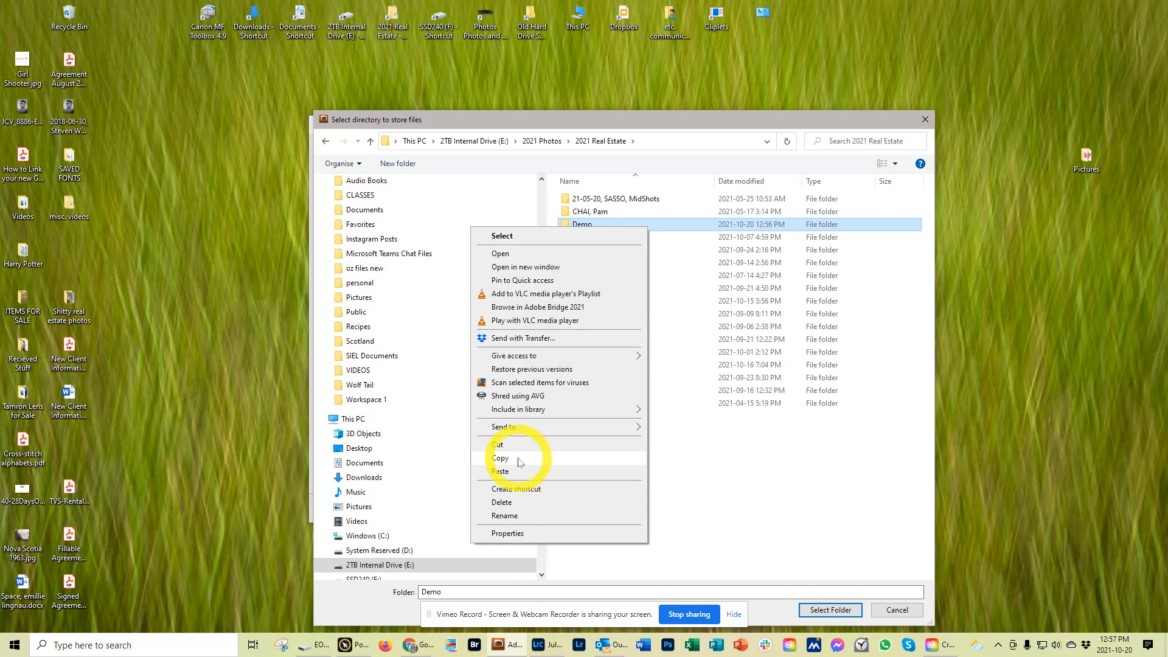
Set the Demo folder in 2021 Real Estate as the save location for the photos.
click(852, 611)
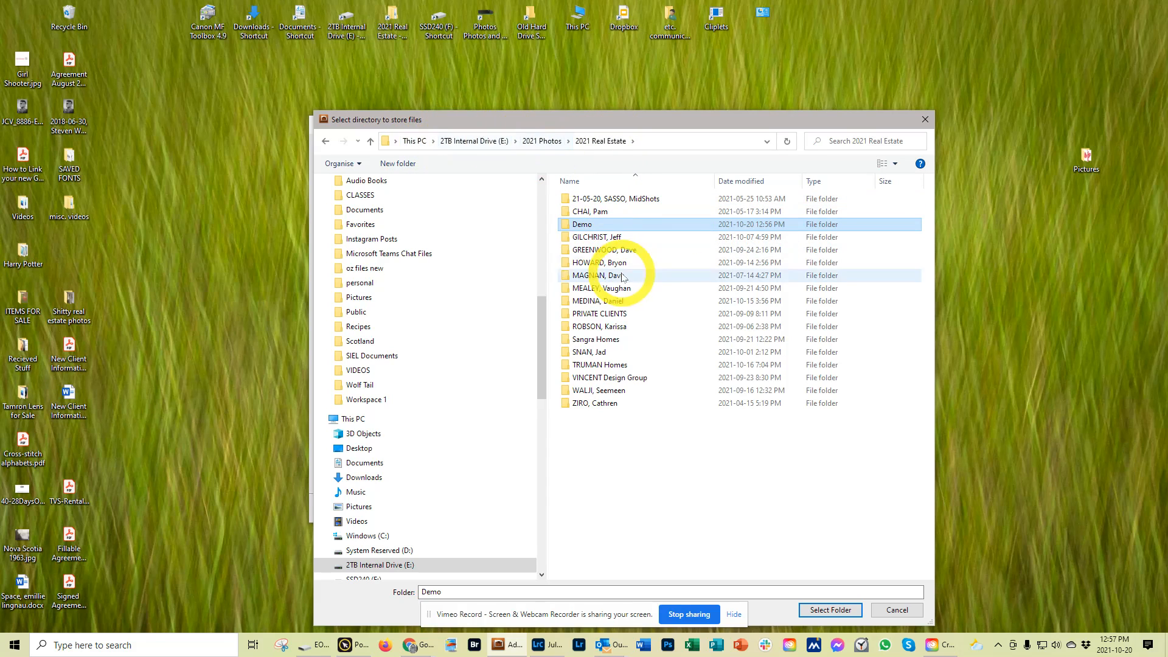
click(828, 611)
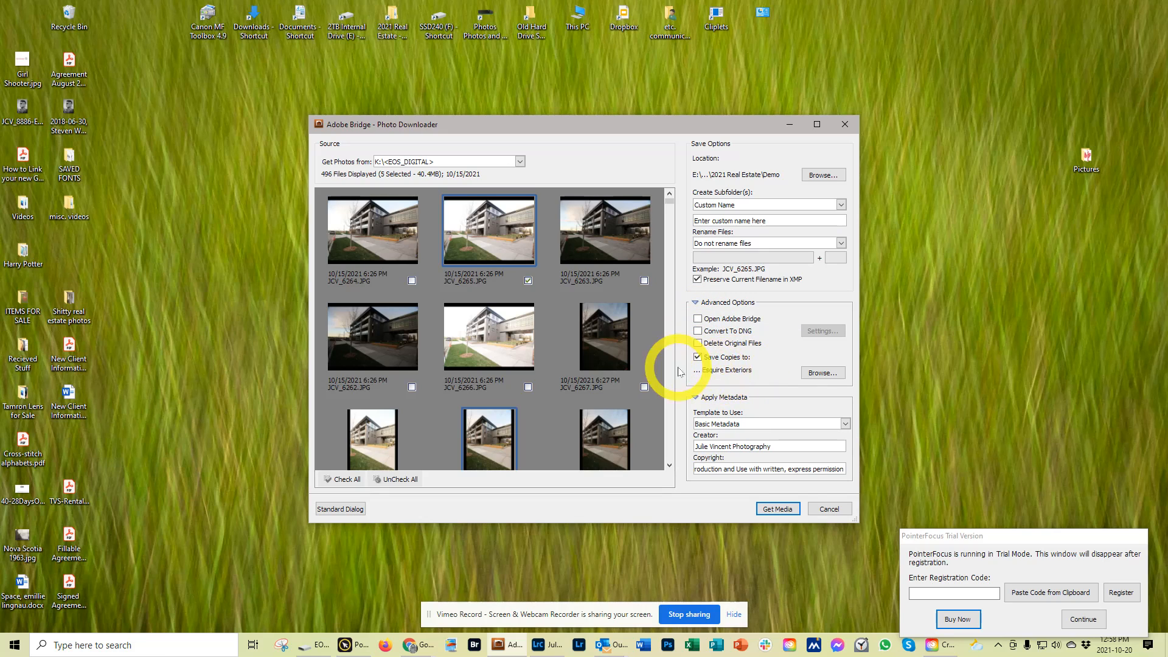
Browse for the backup location to 2021 Photos\2021 Real Estate on the G: drive and create a new folder there.
click(825, 374)
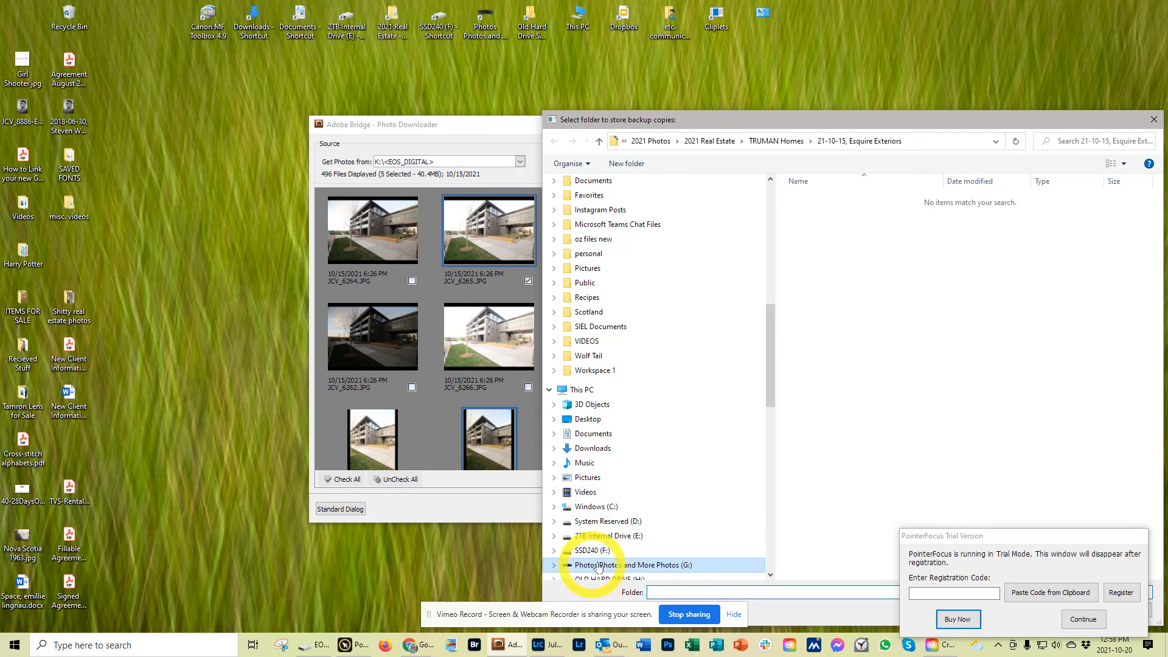
click(650, 140)
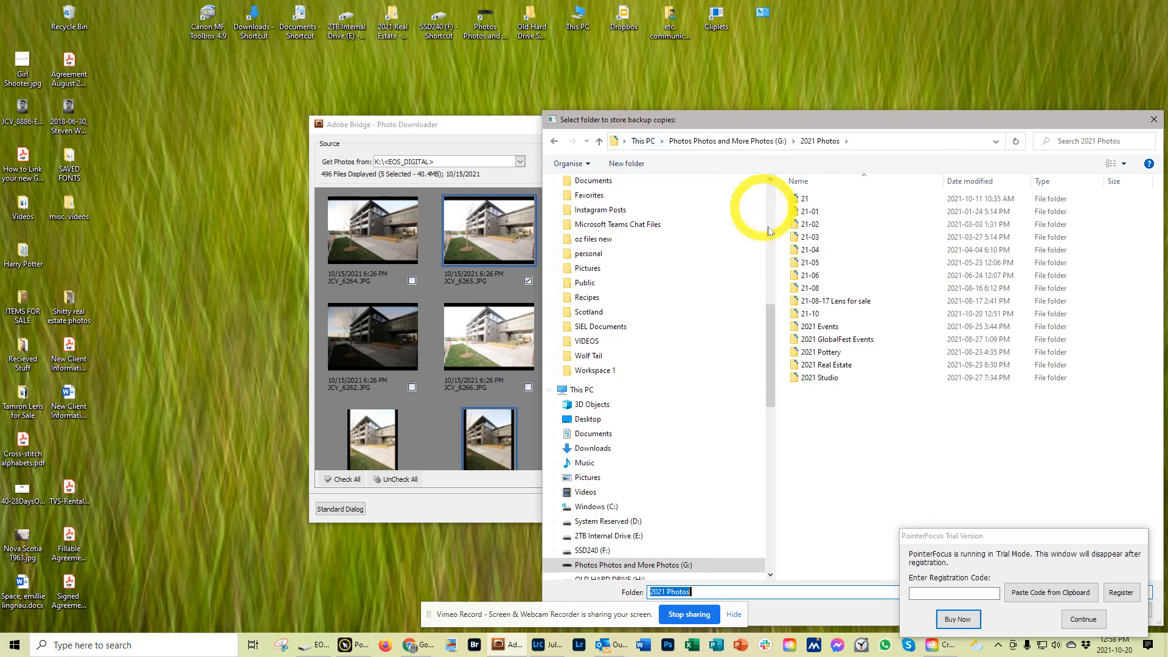
double_click(835, 365)
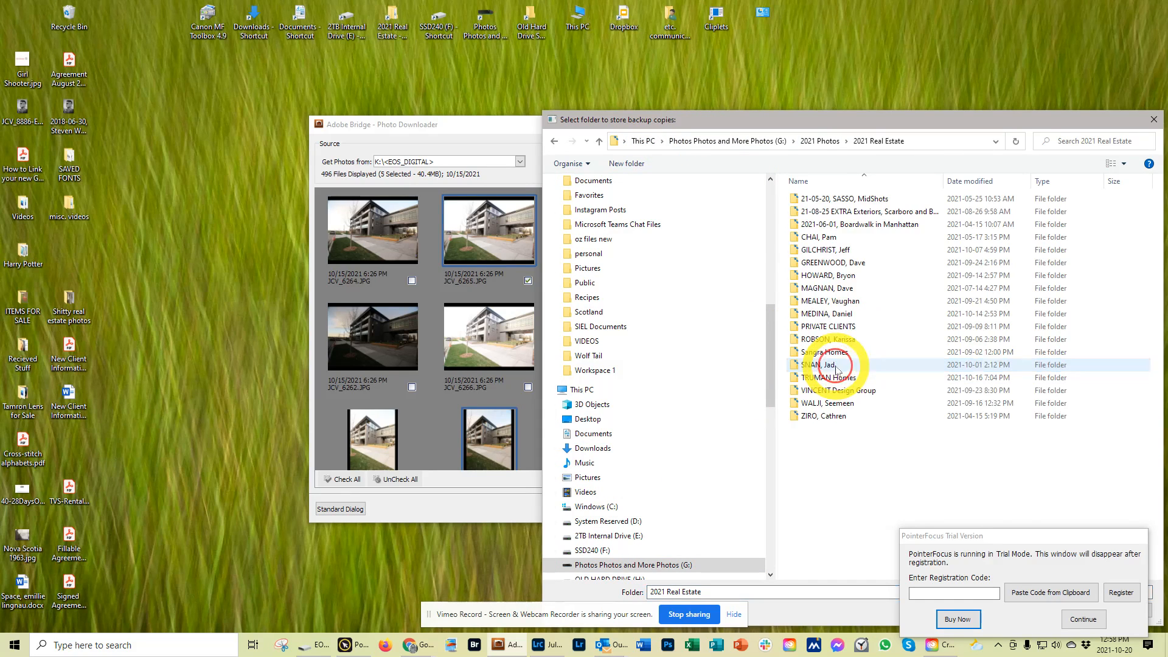
right_click(835, 480)
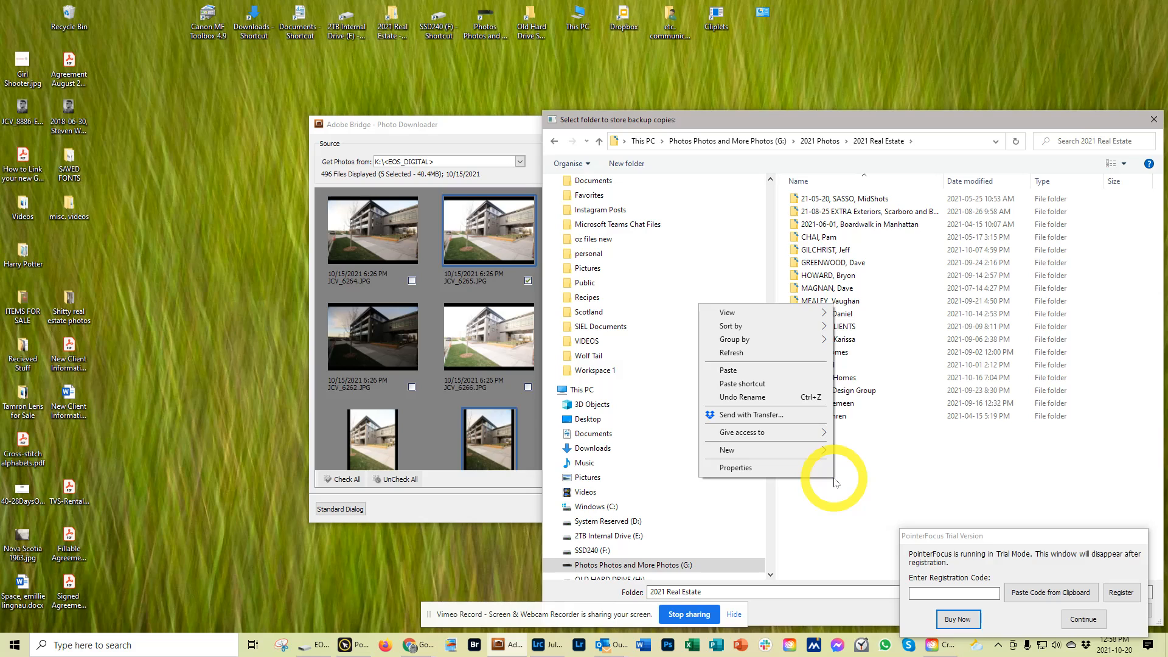
mouse_move(726, 457)
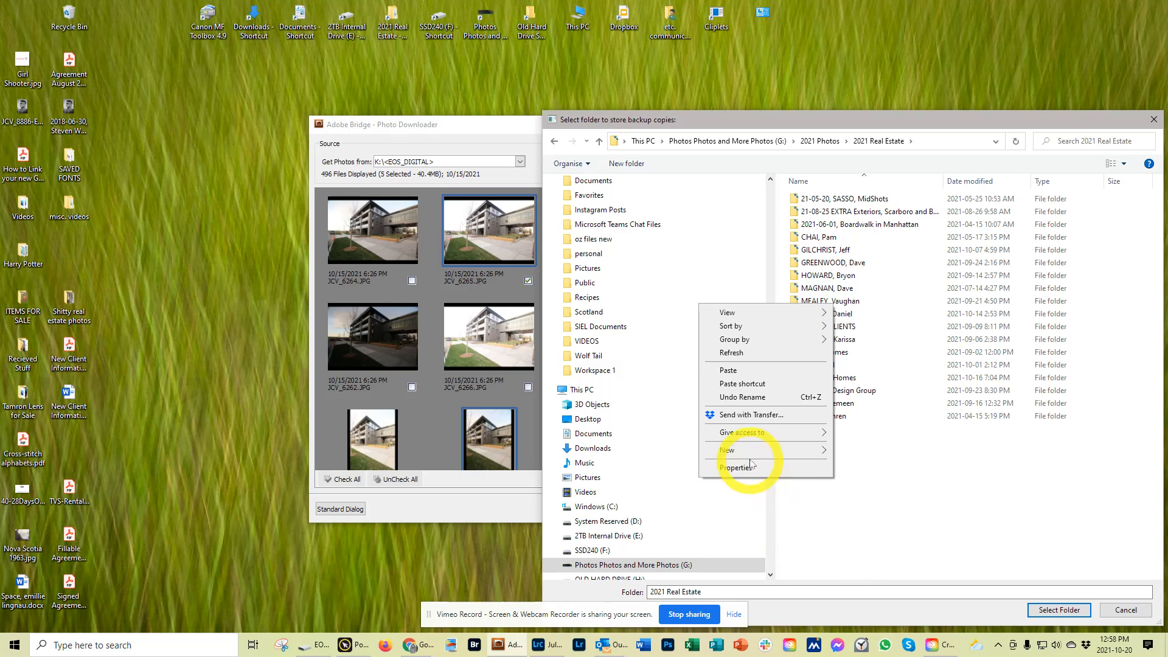
click(633, 168)
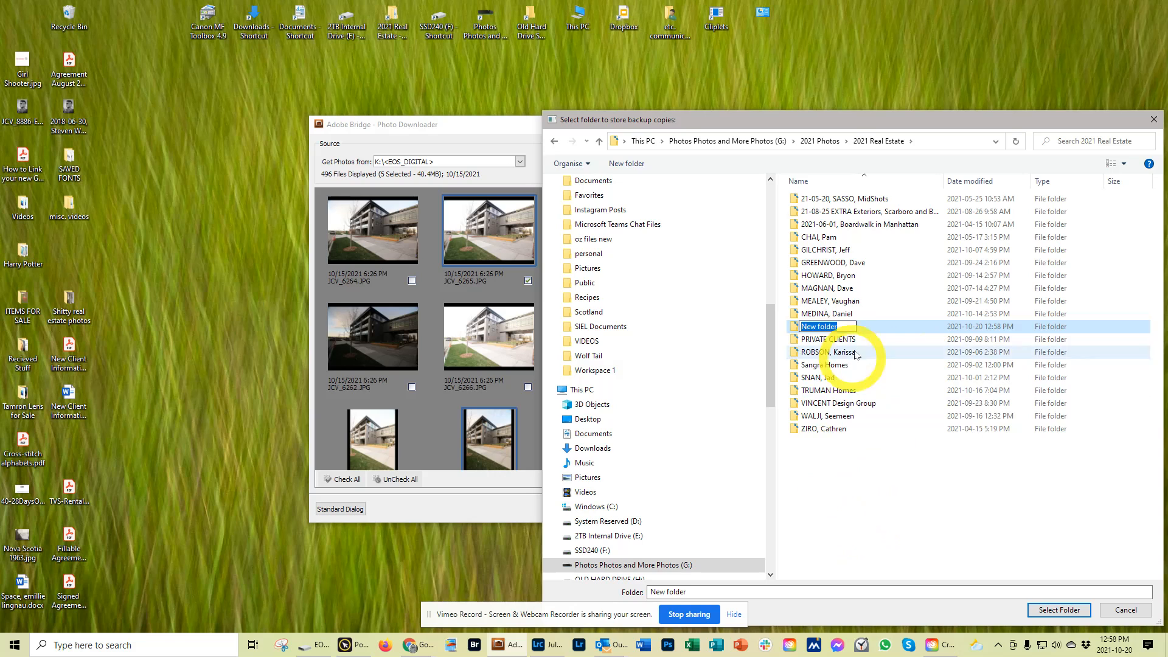
Paste the copied Demo folder into the G: drive's 2021 Real Estate folder and set it as the backup location.
right_click(829, 505)
click(736, 421)
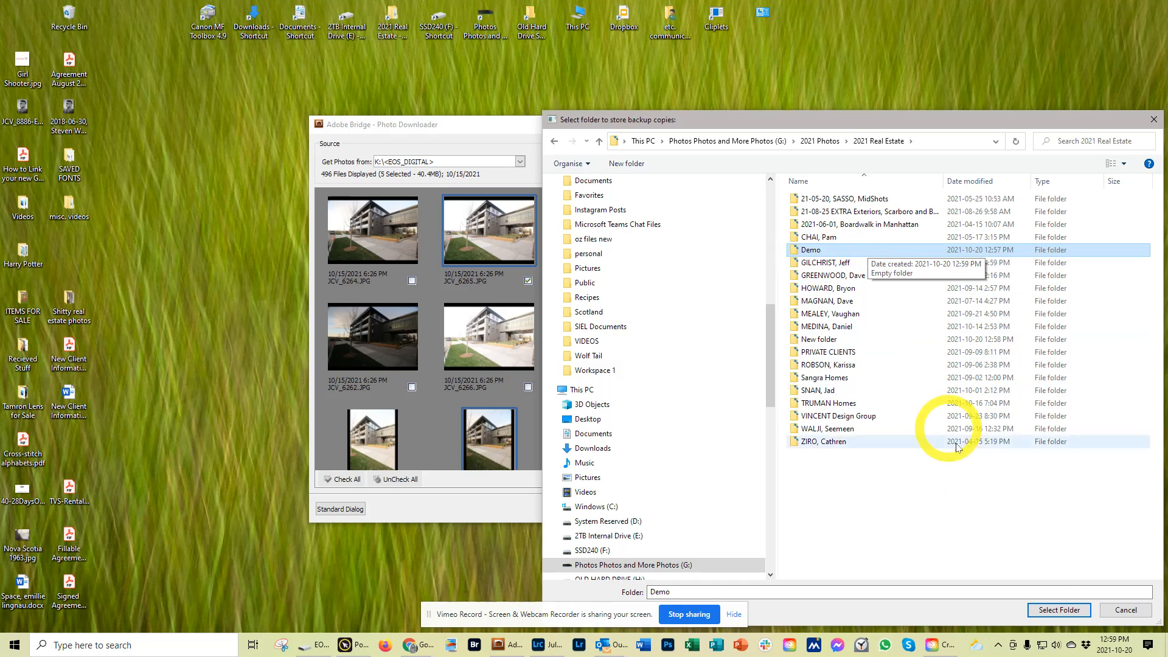
click(1070, 612)
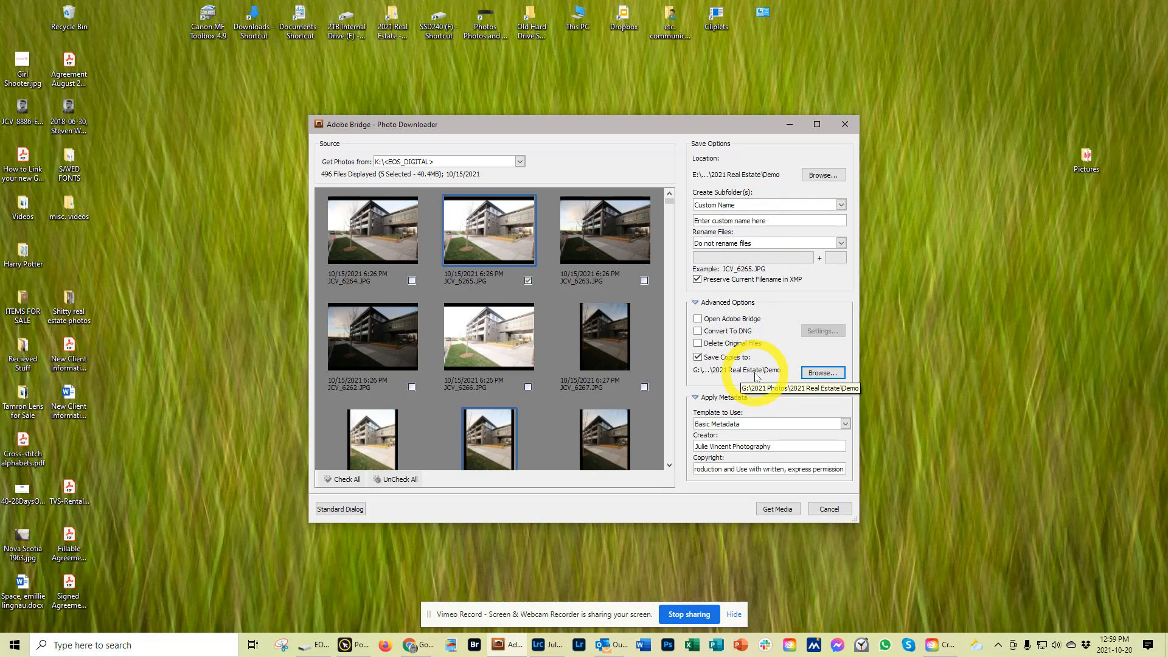
Get the checked photos from the card and dismiss the copy completion message.
click(783, 509)
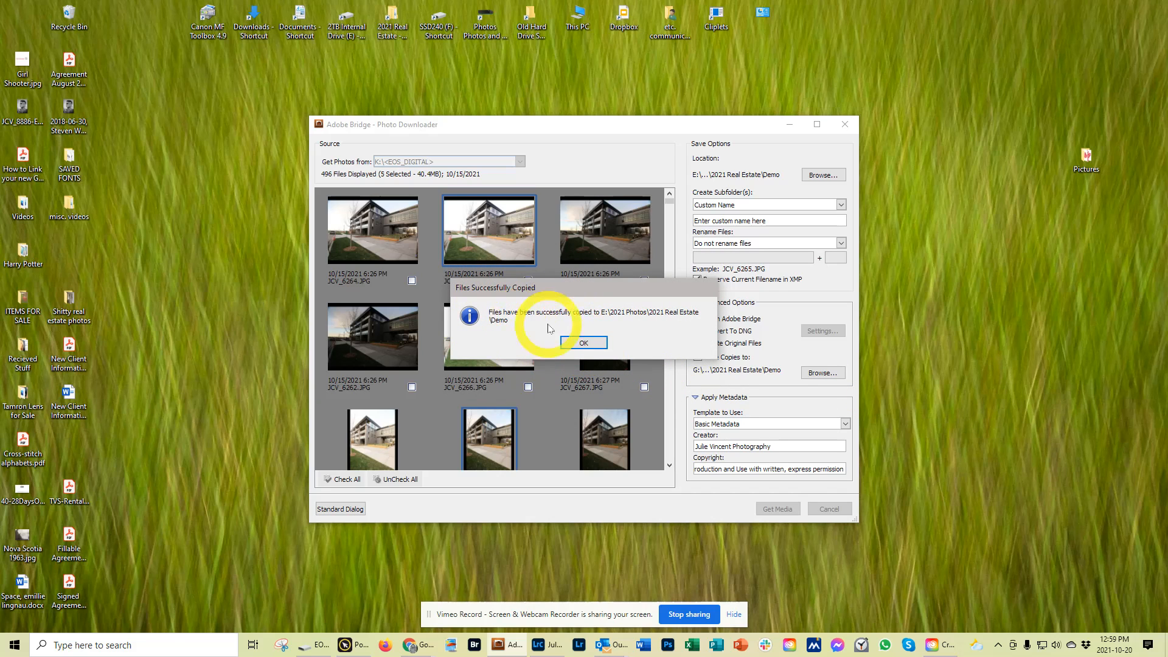
click(588, 345)
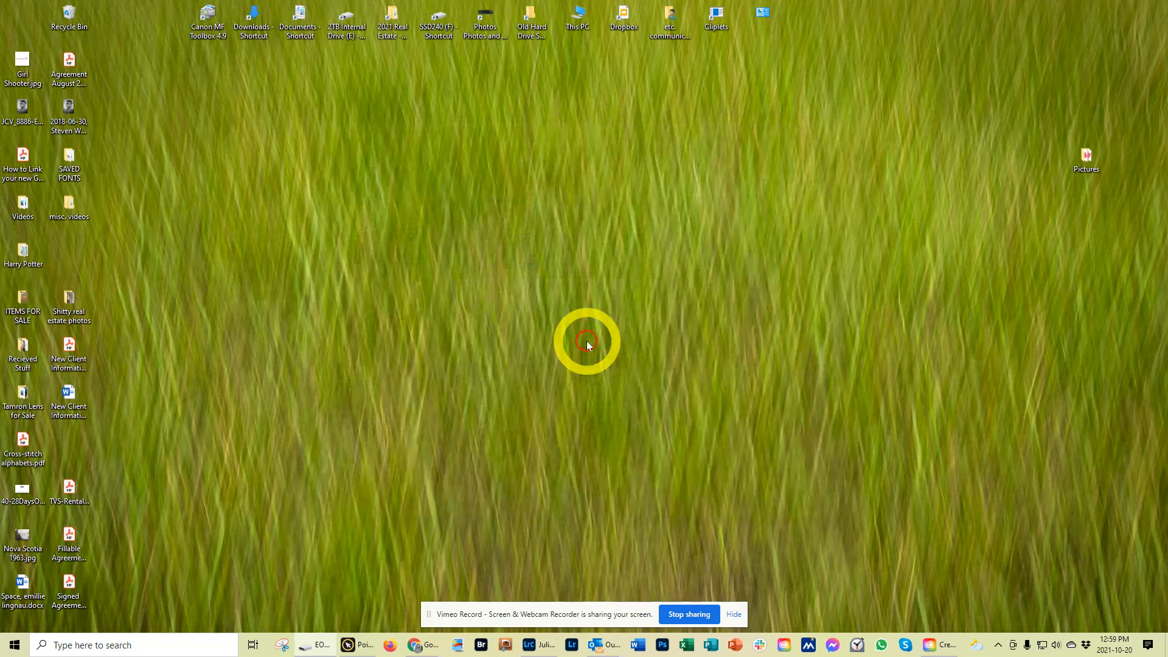